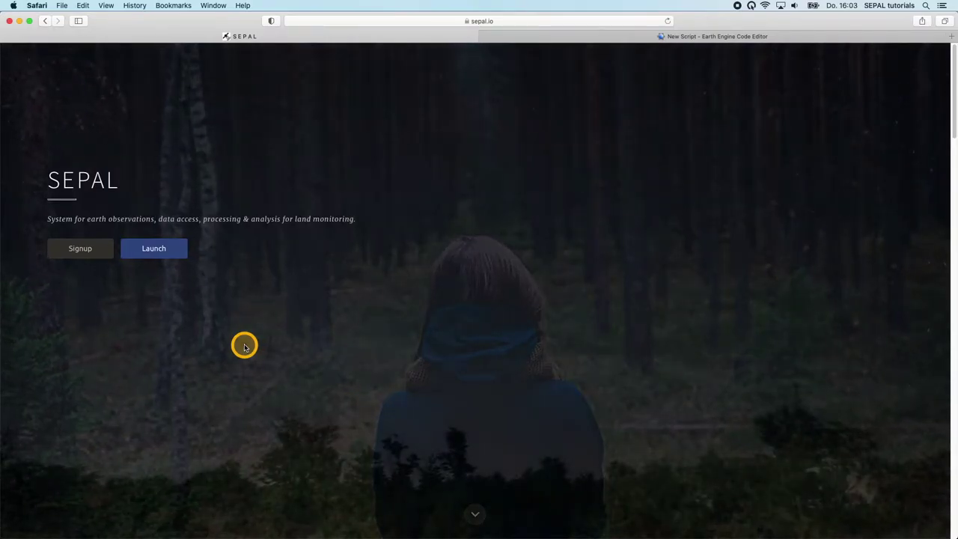
- Launch SEPAL from the sepal.io landing page to reach the sign-in page
click(151, 251)
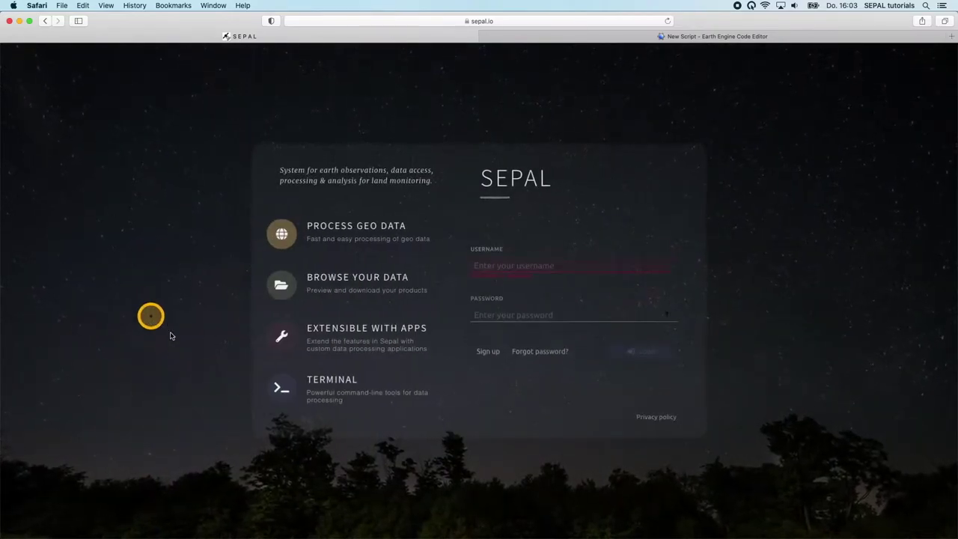
- Sign in to SEPAL with the account's username and password
click(500, 240)
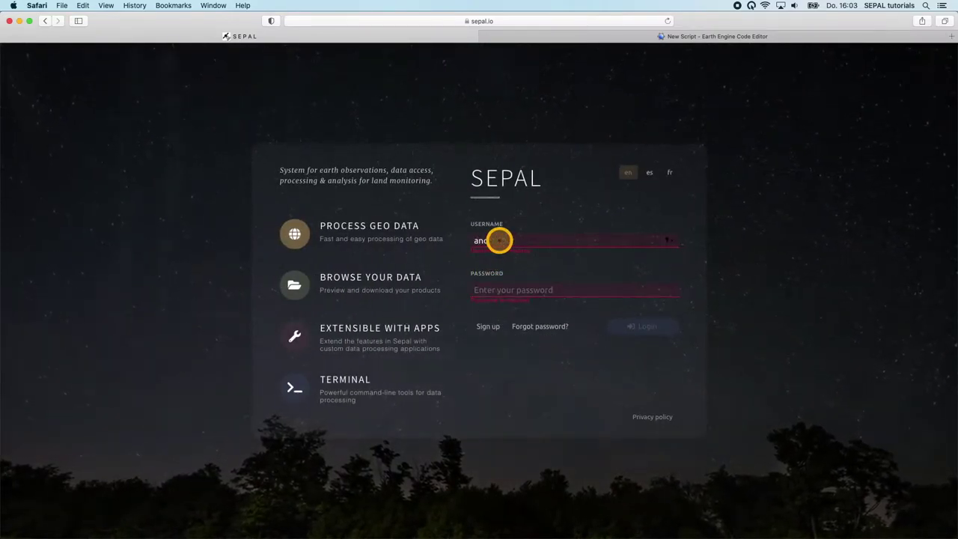
key(Tab)
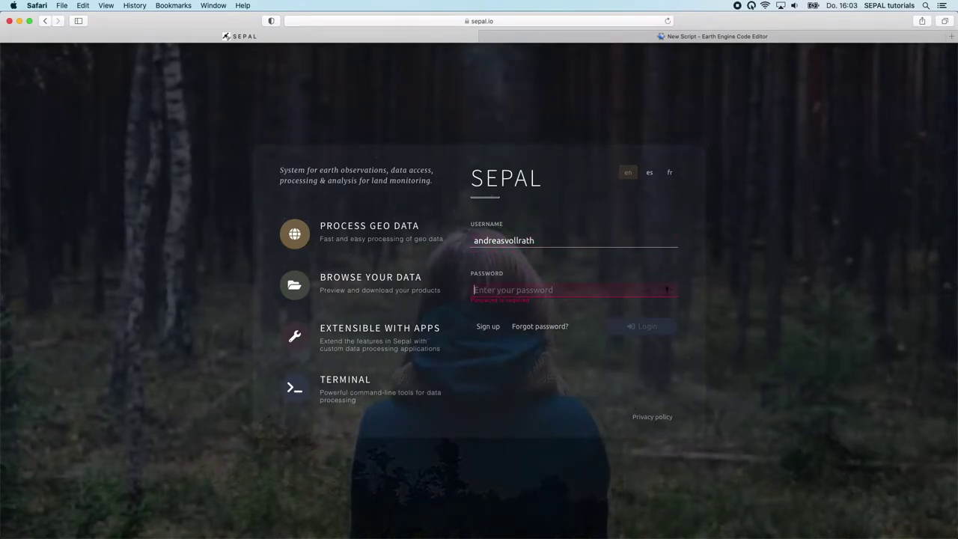
text(••••••••••)
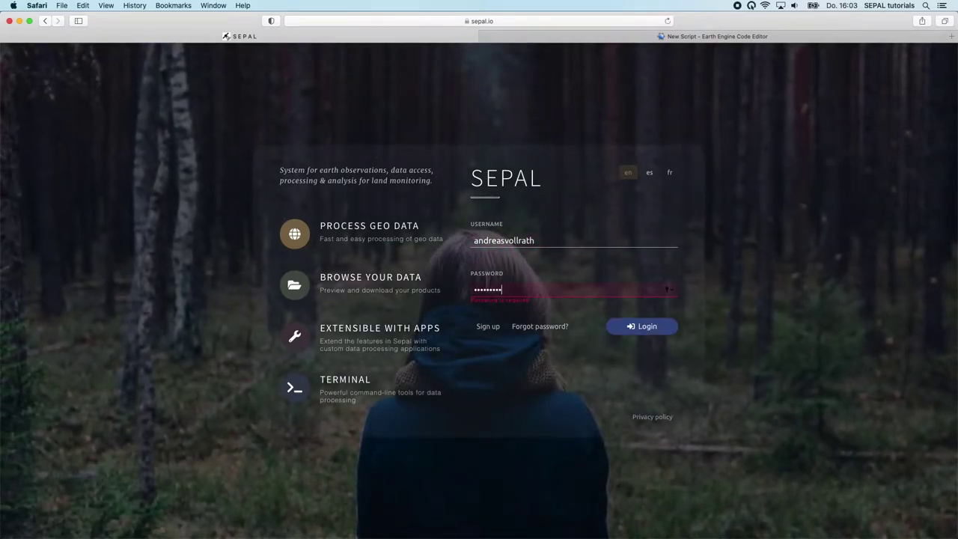
key(Return)
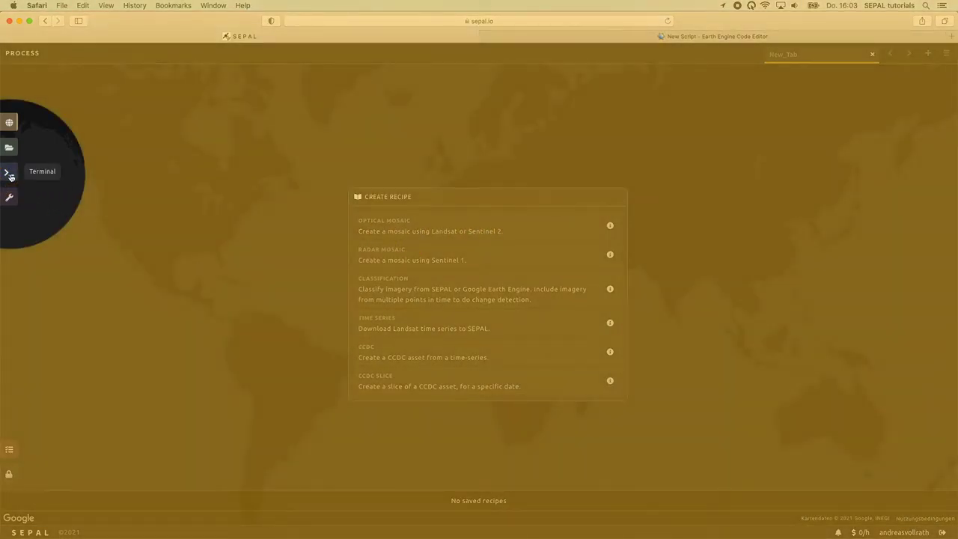
click(11, 177)
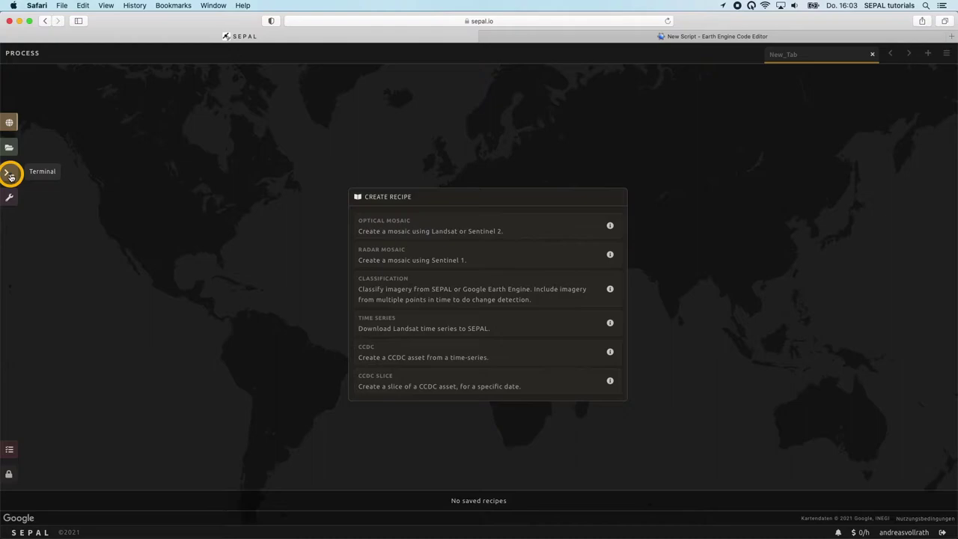
- Start an r4 instance (4 CPU, 32 GB RAM) in the Terminal and confirm with y
click(10, 177)
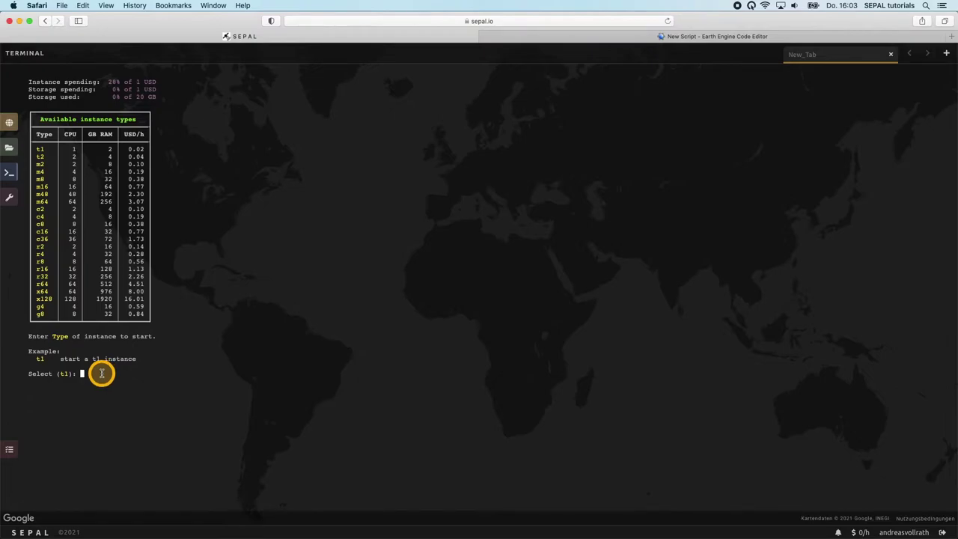
text(r4)
key(Return)
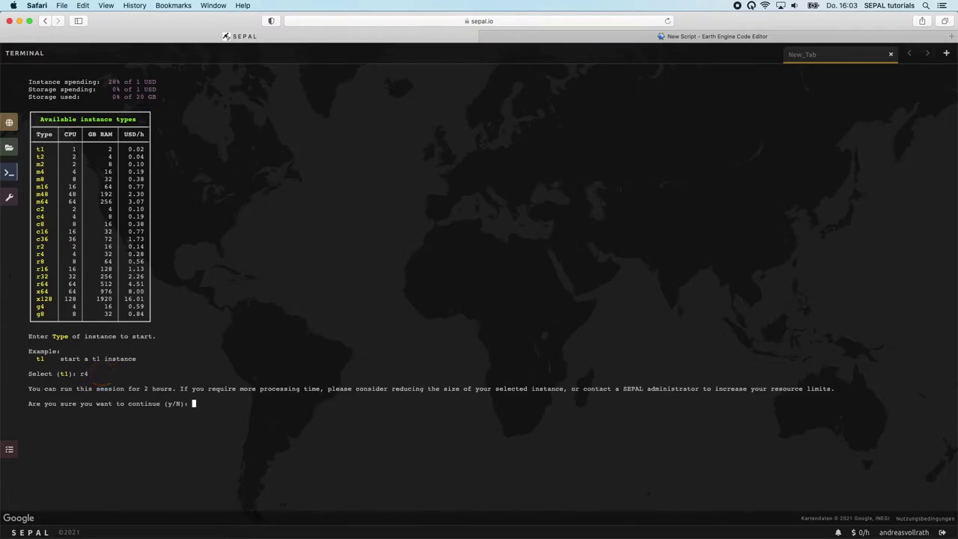
text(y)
key(Return)
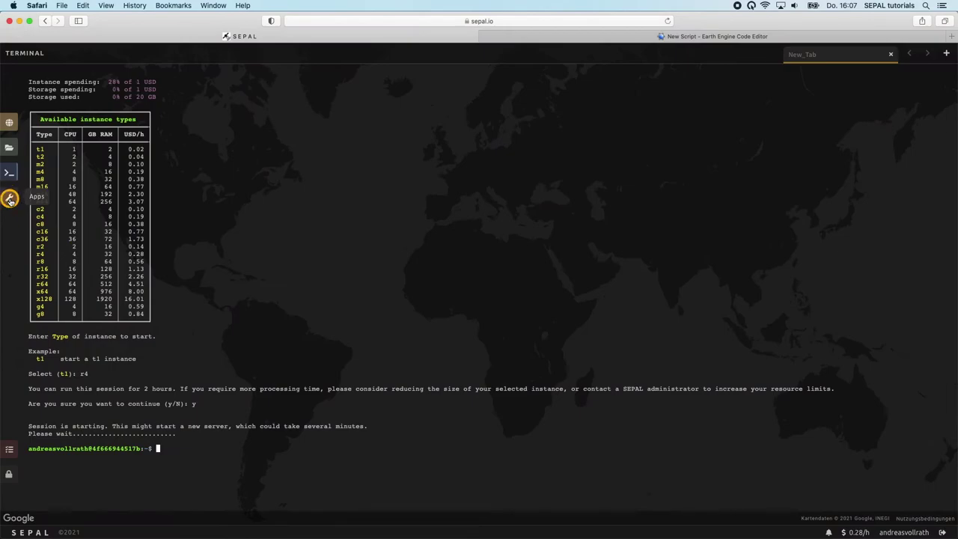
- Once the r4 session is ready, show the Apps list with JupyterLab, RStudio and BFAST Explorer
click(9, 199)
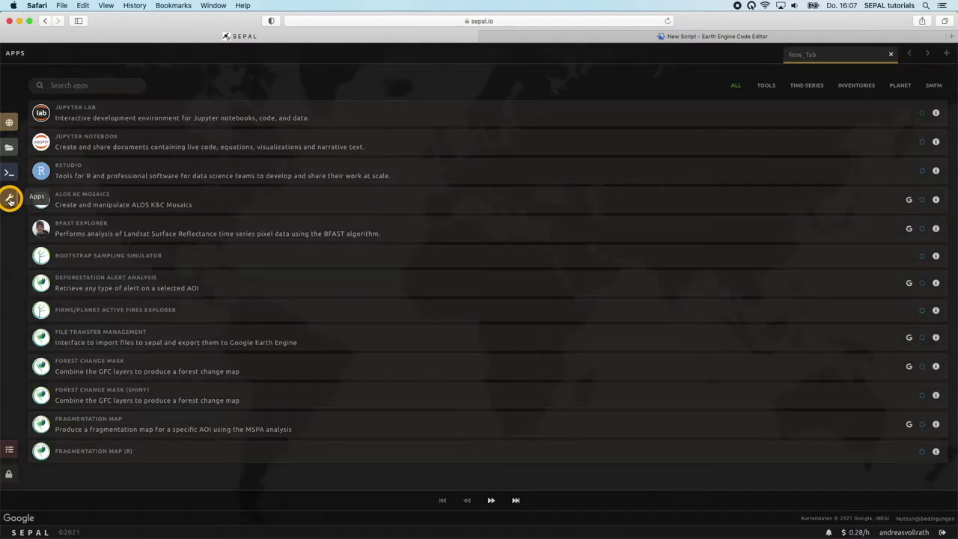
- Search the apps for 'alos' and launch the ALOS KC Mosaics app
click(60, 89)
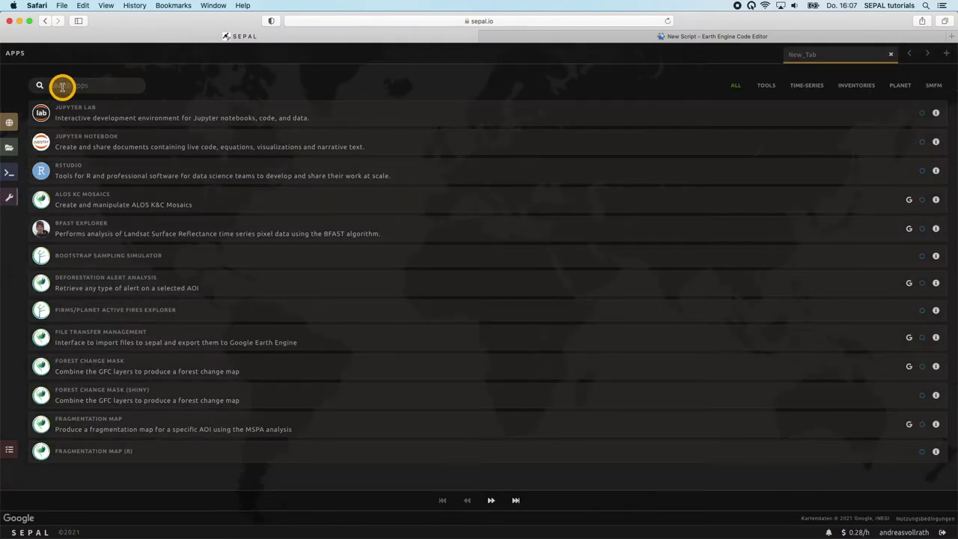
text(alos)
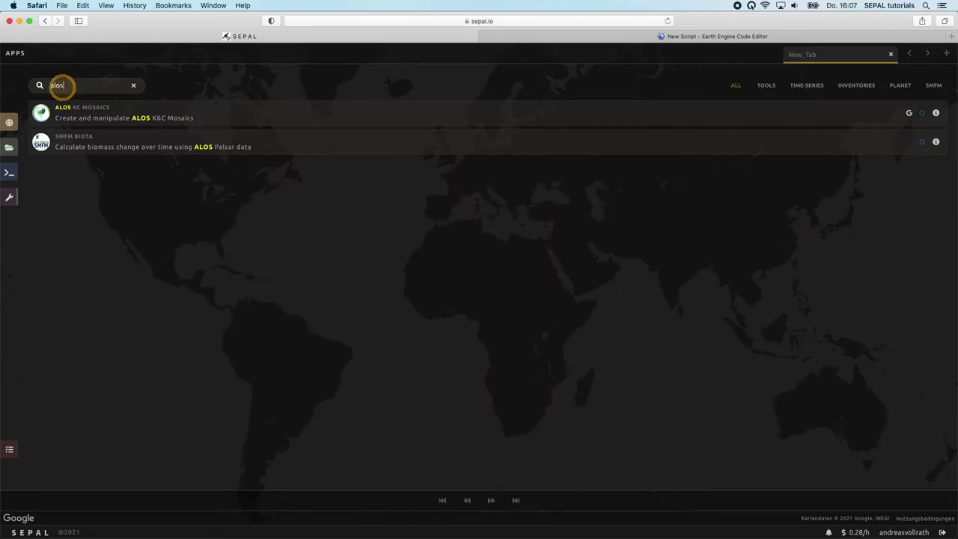
click(126, 110)
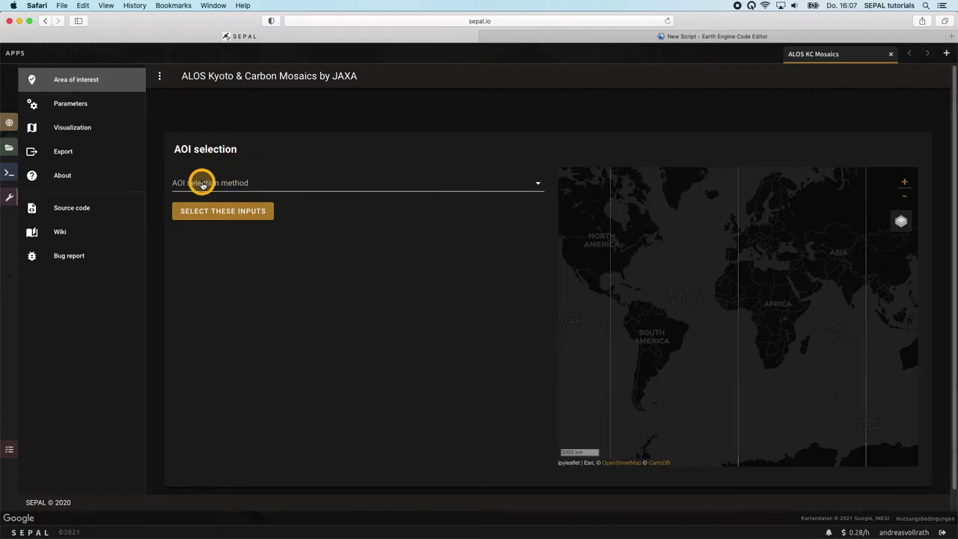
click(202, 185)
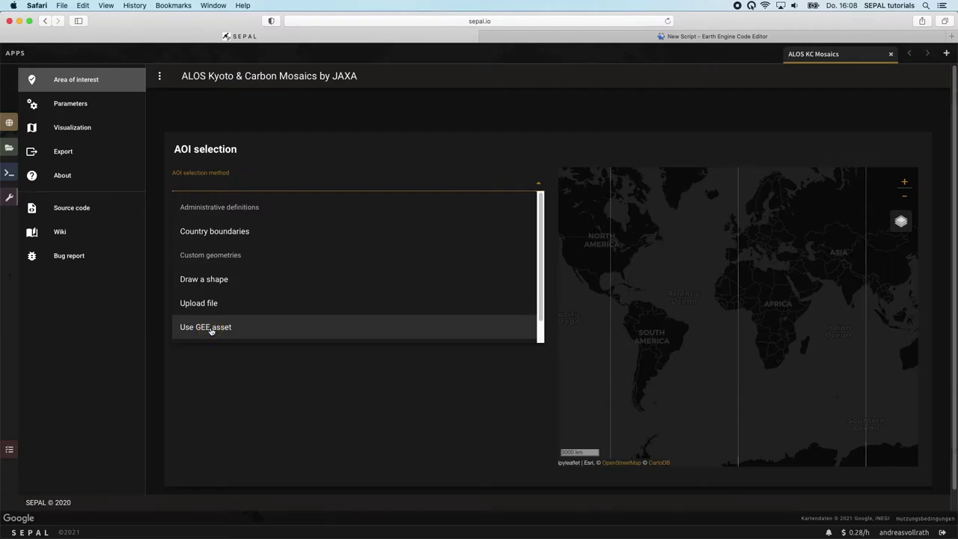
- Use Equatorial Guinea's country boundary as the area of interest, creating asset GNQ
drag(211, 330, 205, 235)
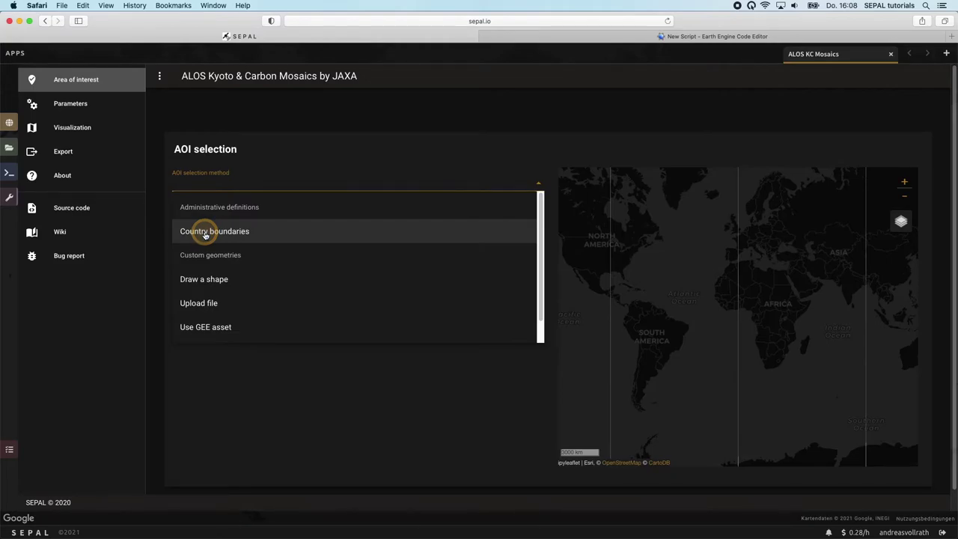
click(205, 235)
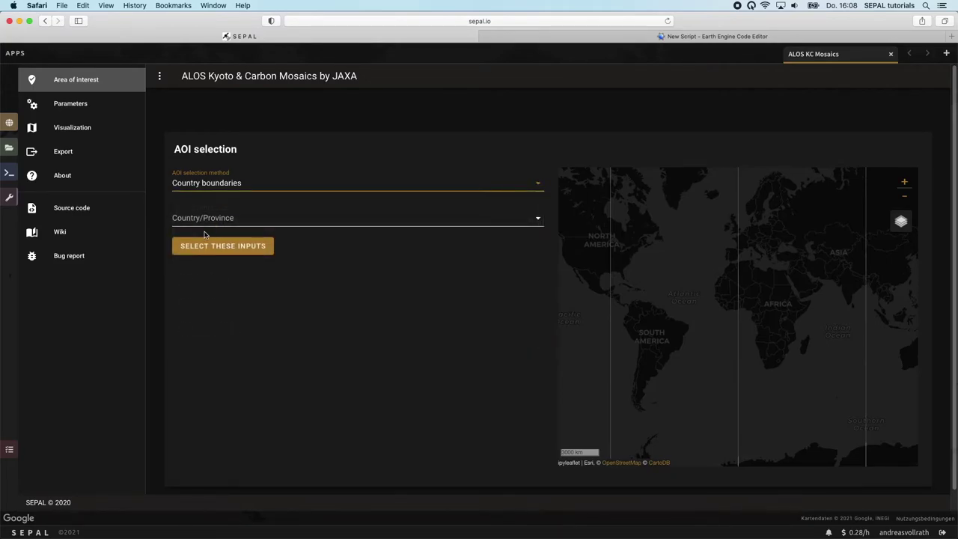
click(201, 221)
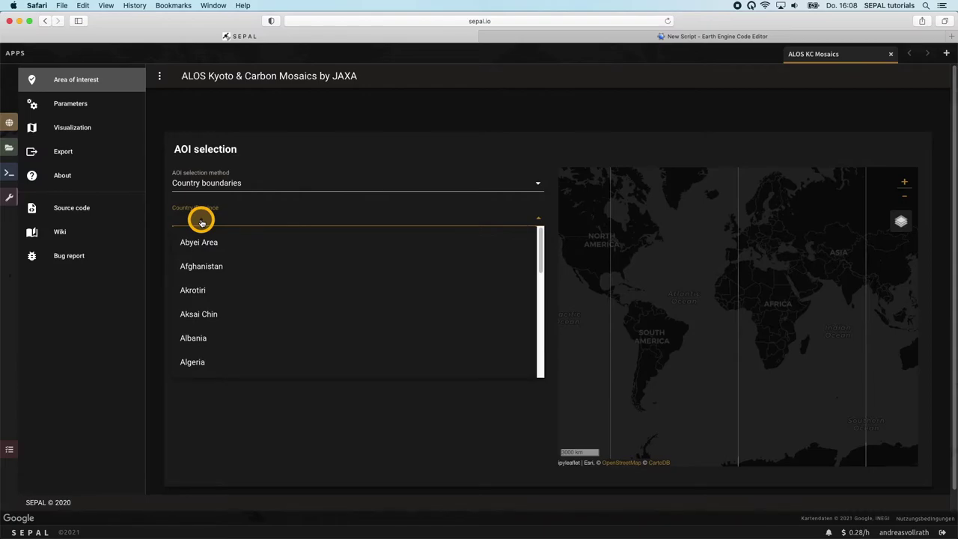
text(eq)
click(210, 260)
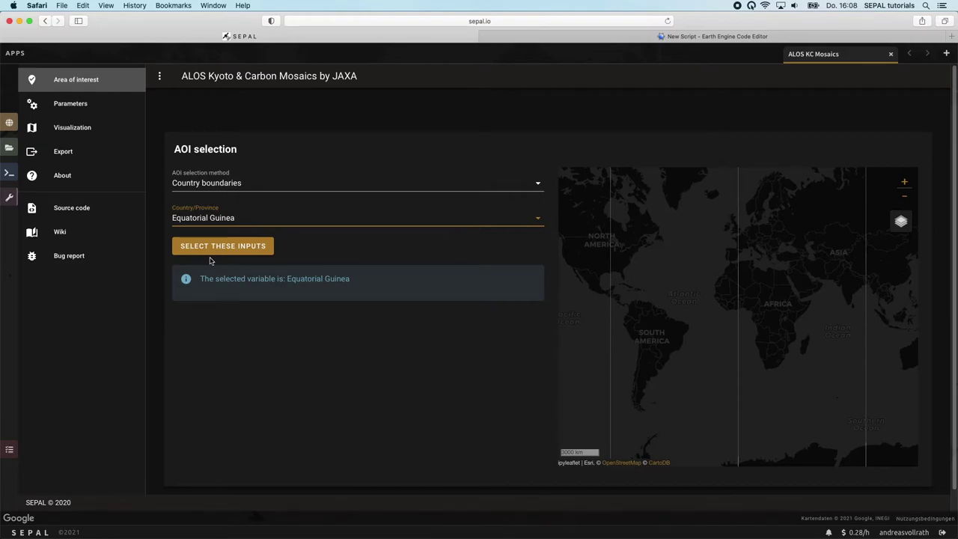
click(210, 249)
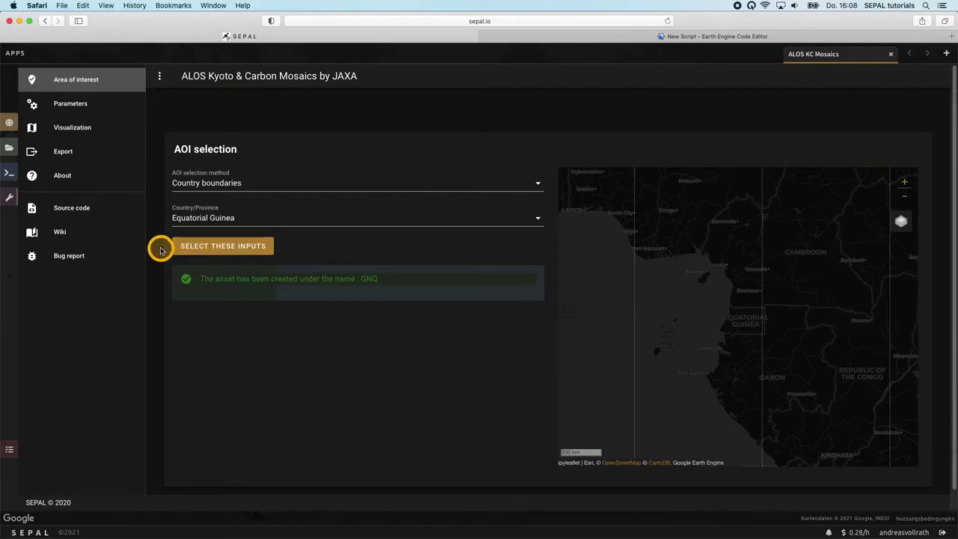
click(59, 102)
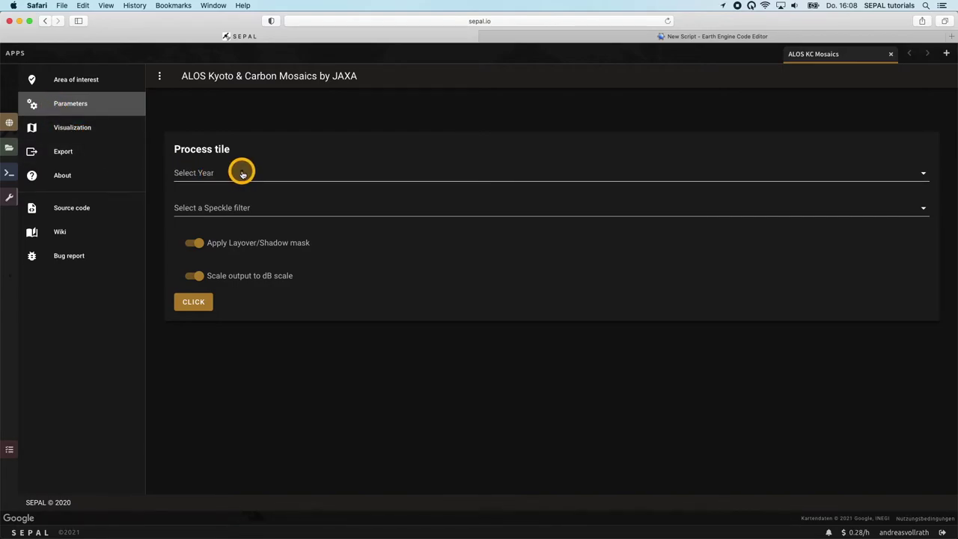
- Set the mosaic year to 2017 and the speckle filter to Quegan
click(197, 173)
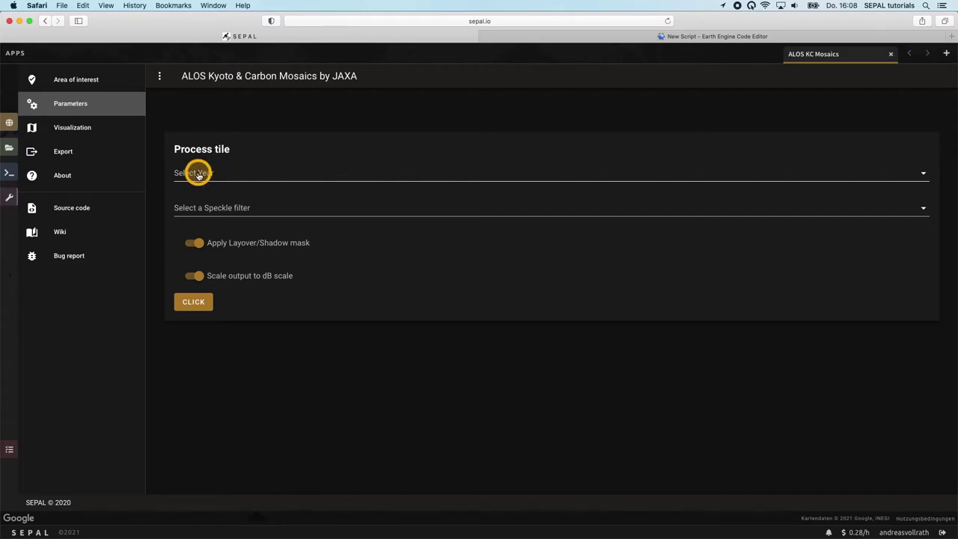
click(198, 174)
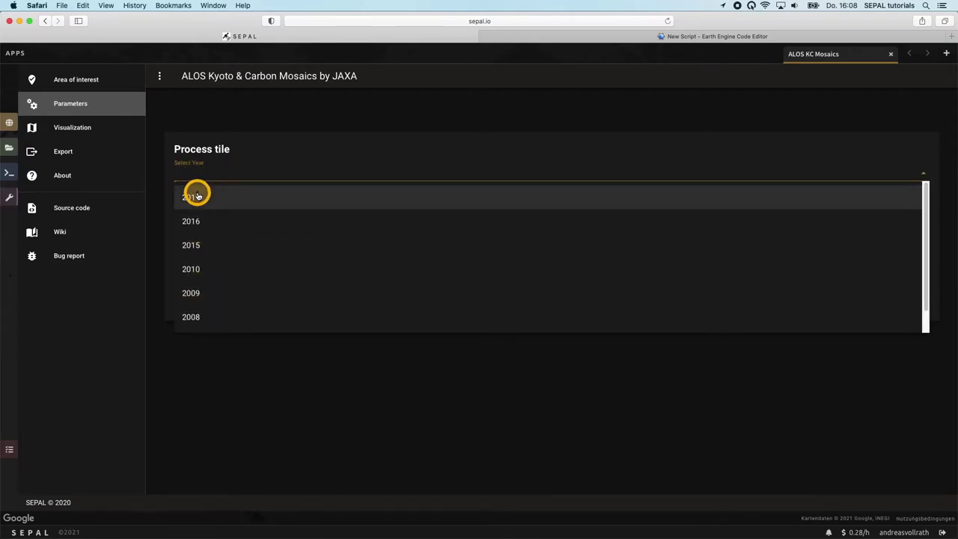
click(197, 196)
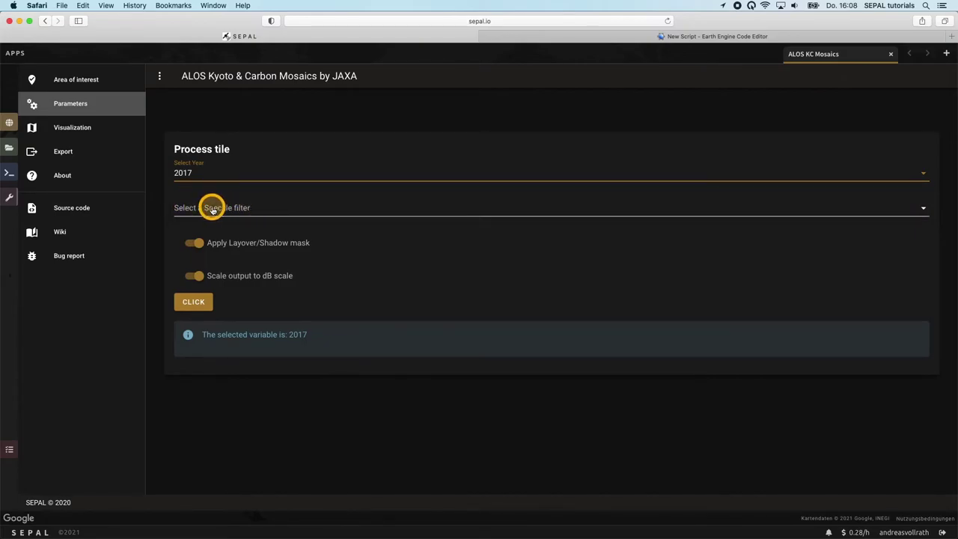
click(212, 208)
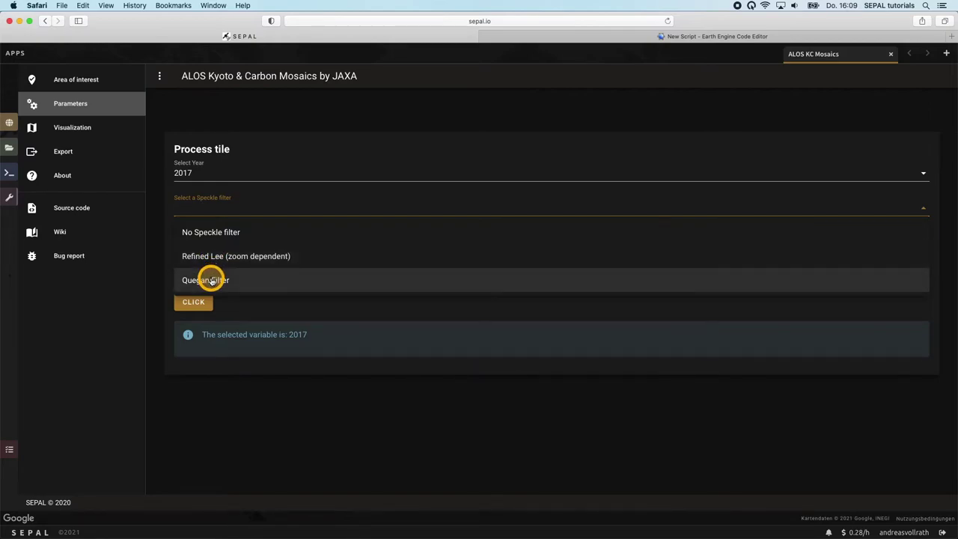
click(211, 280)
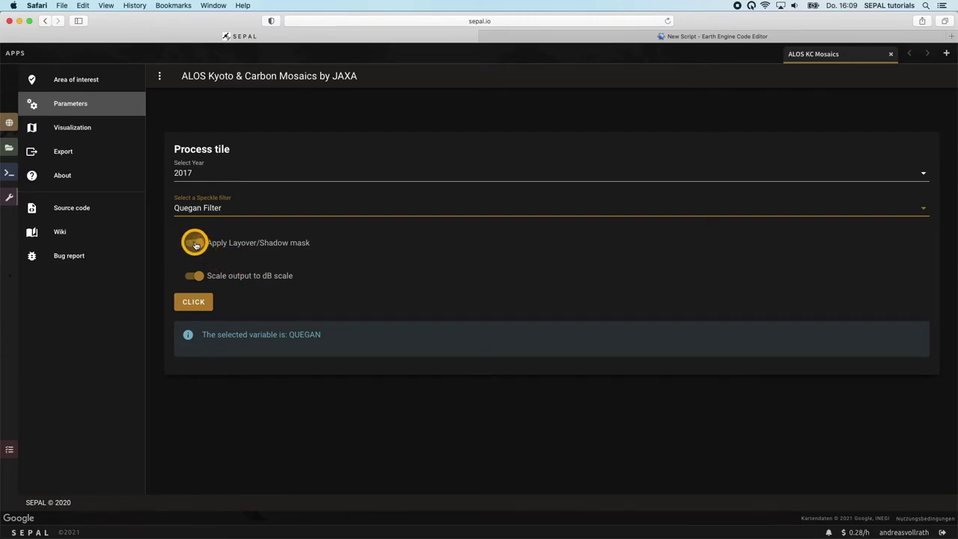
- Keep dB scaling and the layover/shadow mask enabled, compute the 2017 tile, and view the results
click(186, 277)
click(188, 276)
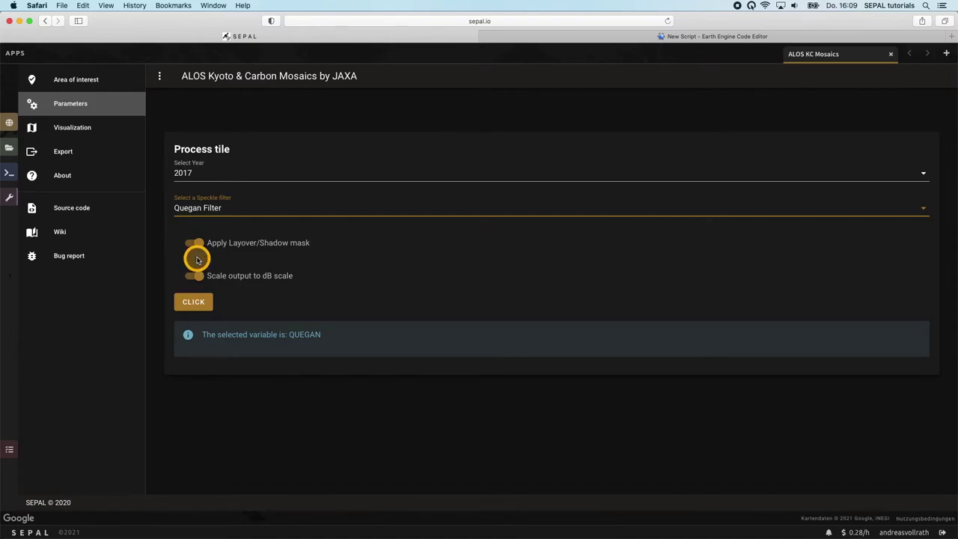
click(195, 247)
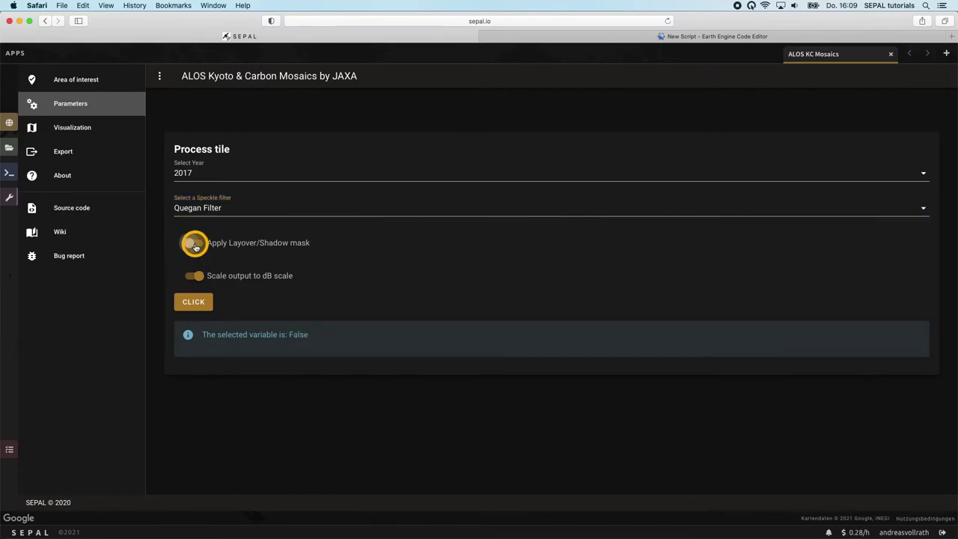
click(195, 247)
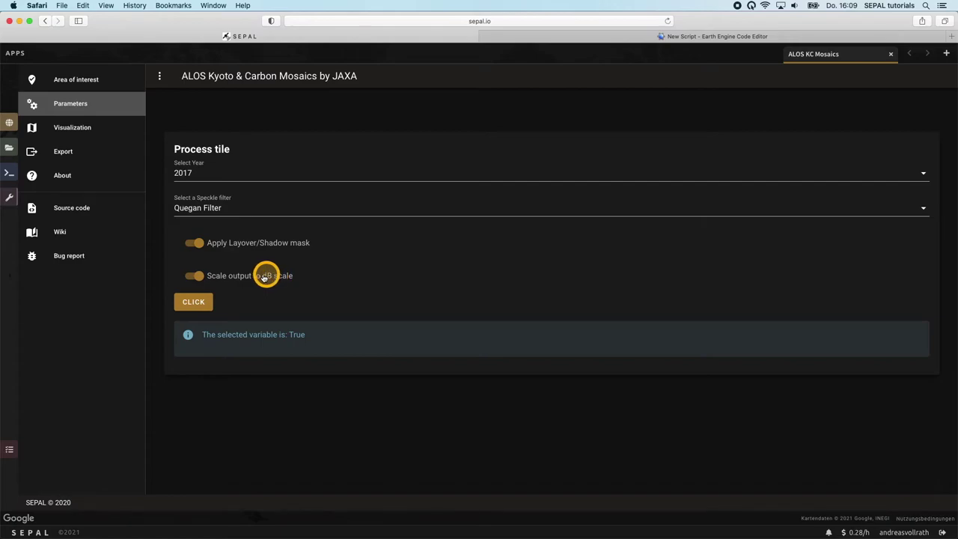
click(199, 278)
click(199, 278)
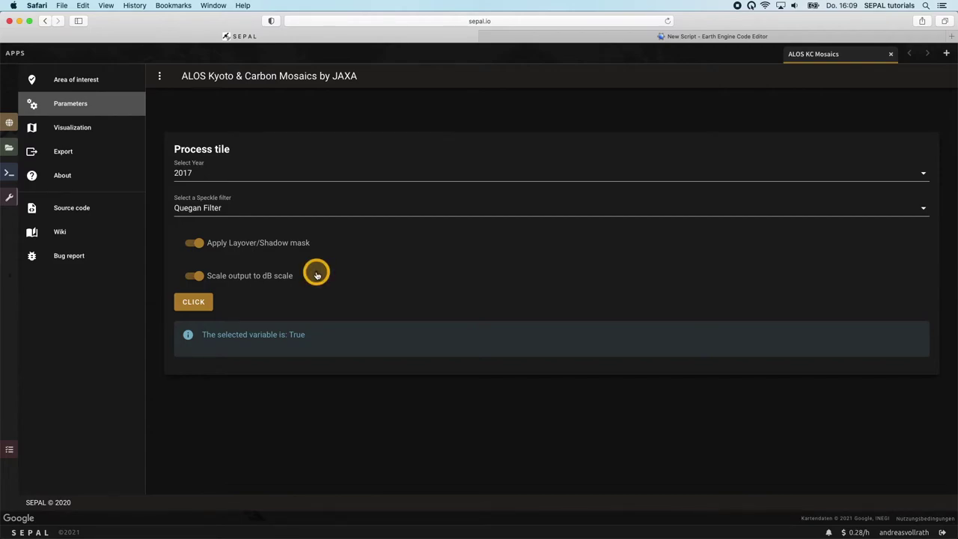
click(204, 302)
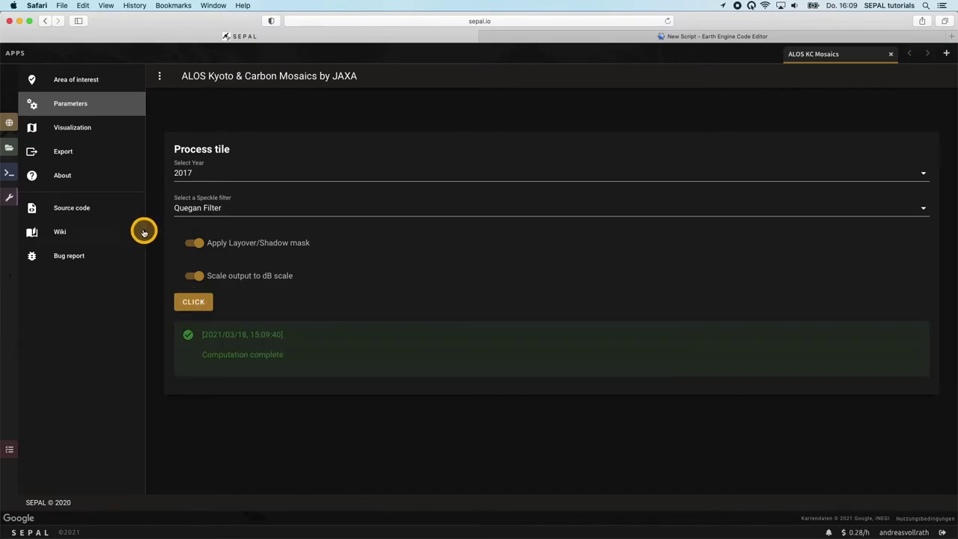
click(75, 130)
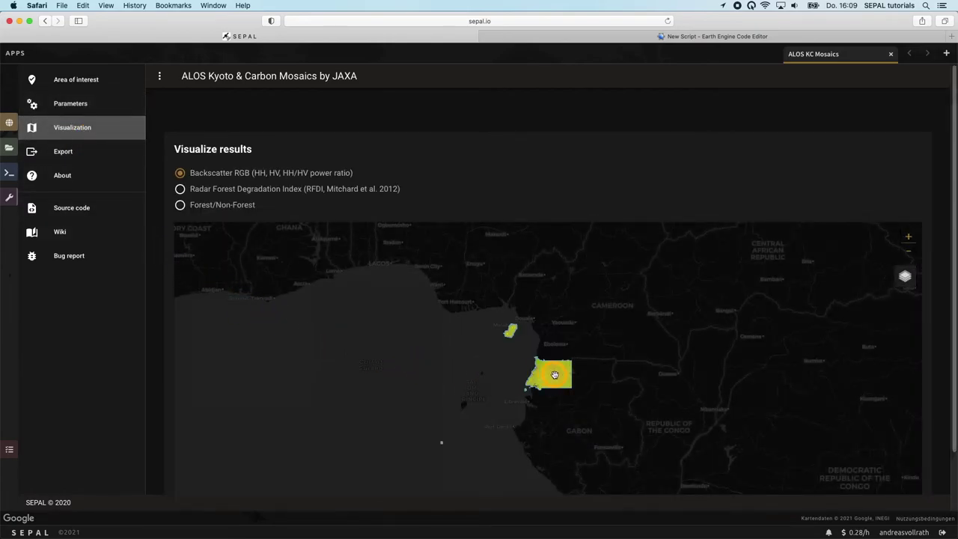
- Zoom and pan to inspect the 2017 backscatter RGB mosaic along Equatorial Guinea's western coast
scroll(555, 374, up, 5)
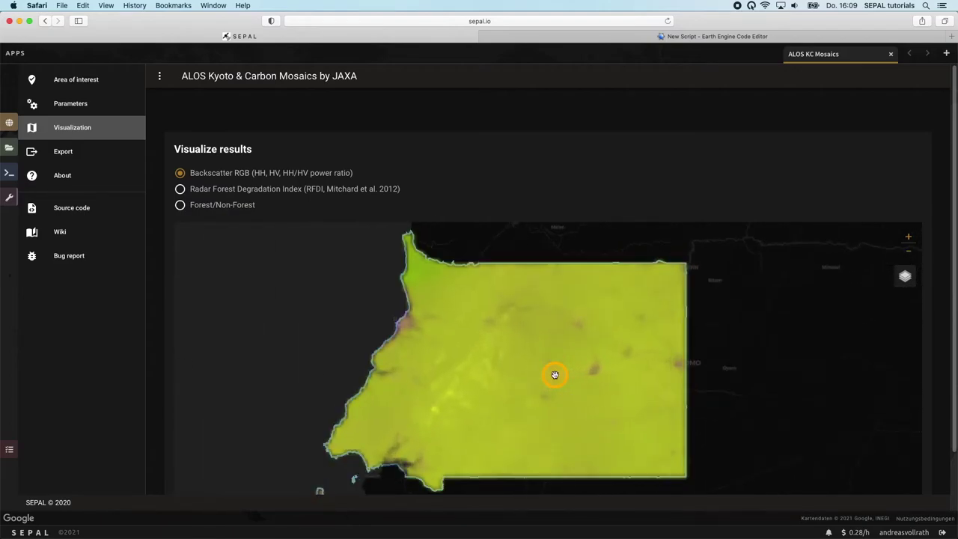
scroll(555, 374, up, 2)
click(562, 364)
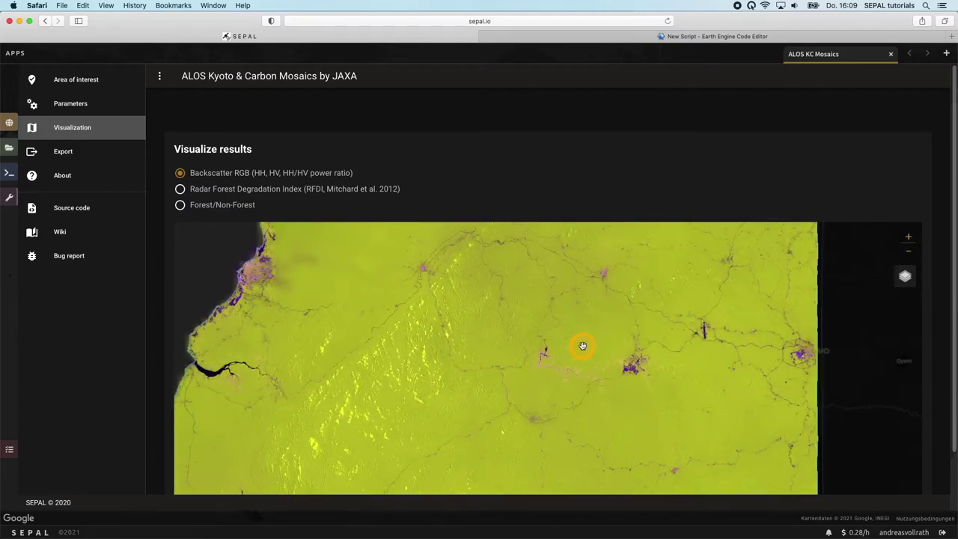
drag(583, 345, 532, 395)
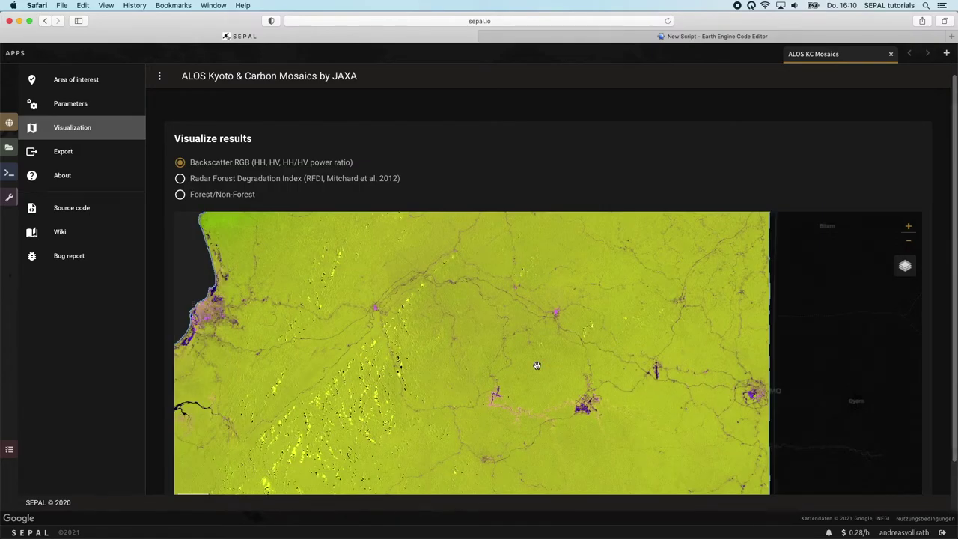
mouse_move(537, 365)
mouse_down()
mouse_move(422, 367)
mouse_move(609, 364)
mouse_move(541, 364)
mouse_up()
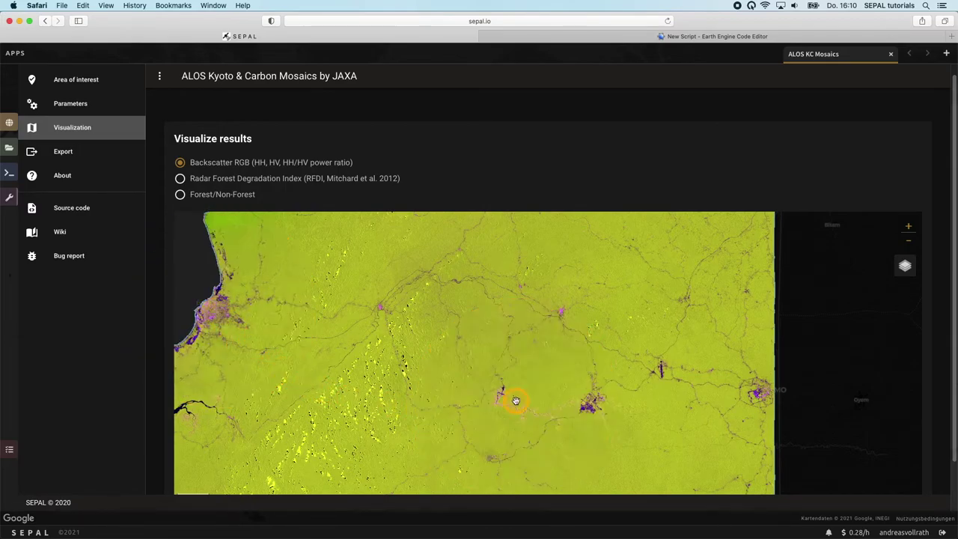
- Switch to the Radar Forest Degradation Index layer and zoom in on mainland Equatorial Guinea
click(181, 180)
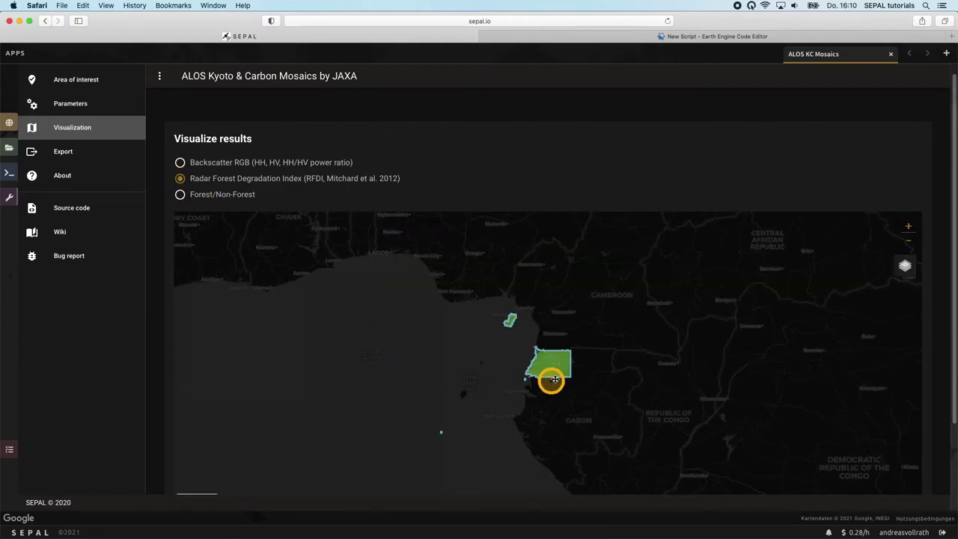
scroll(555, 358, up, 5)
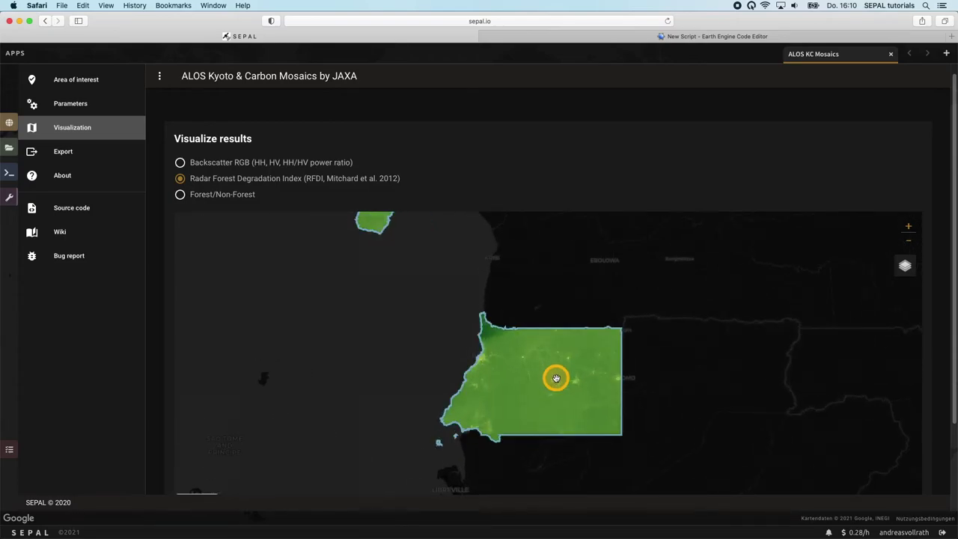
scroll(552, 377, up, 2)
scroll(559, 386, up, 3)
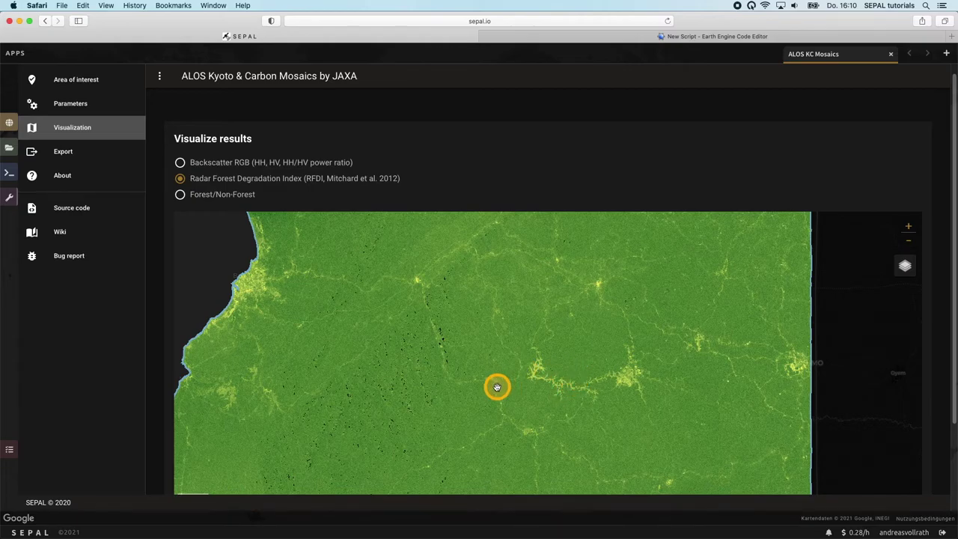
click(442, 419)
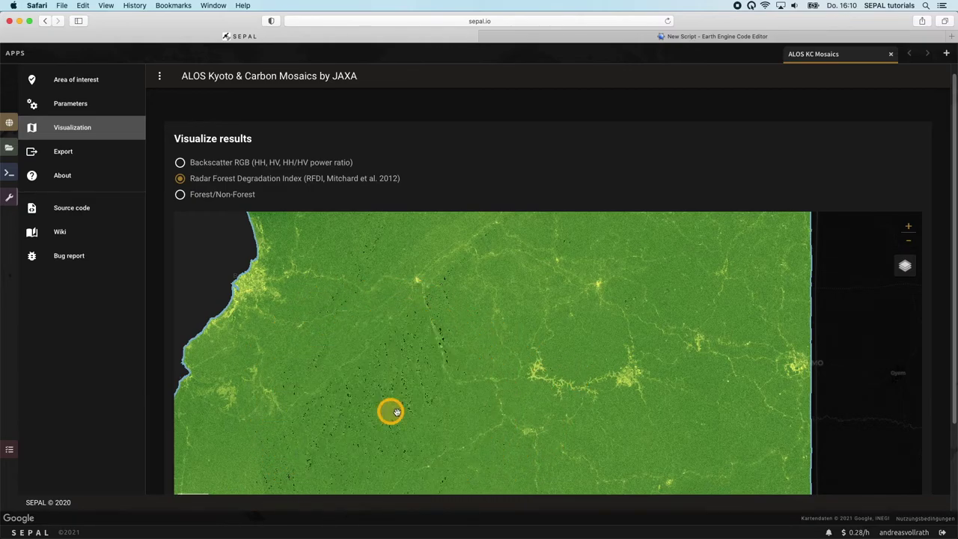
click(606, 387)
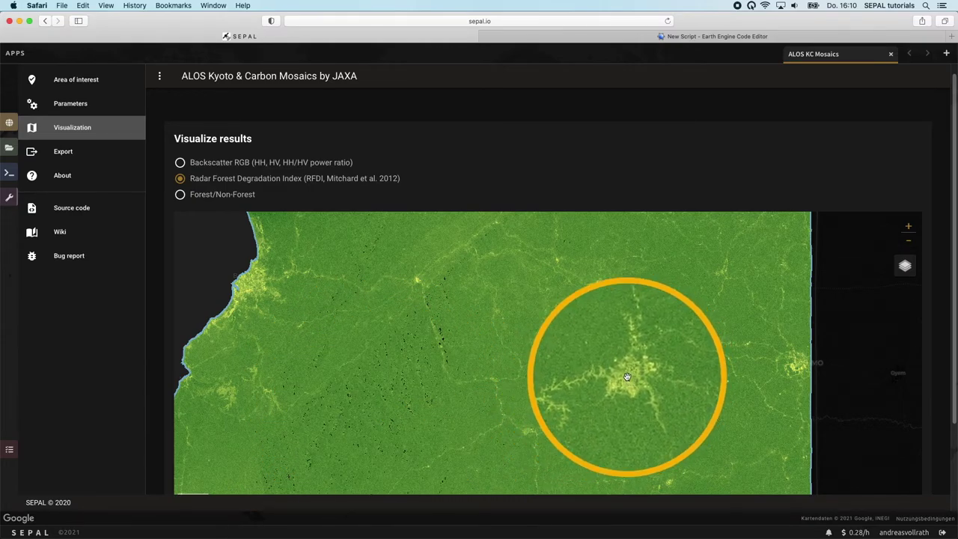
- Show the Forest/Non-Forest layer zoomed over Equatorial Guinea and open the Export data step
click(180, 197)
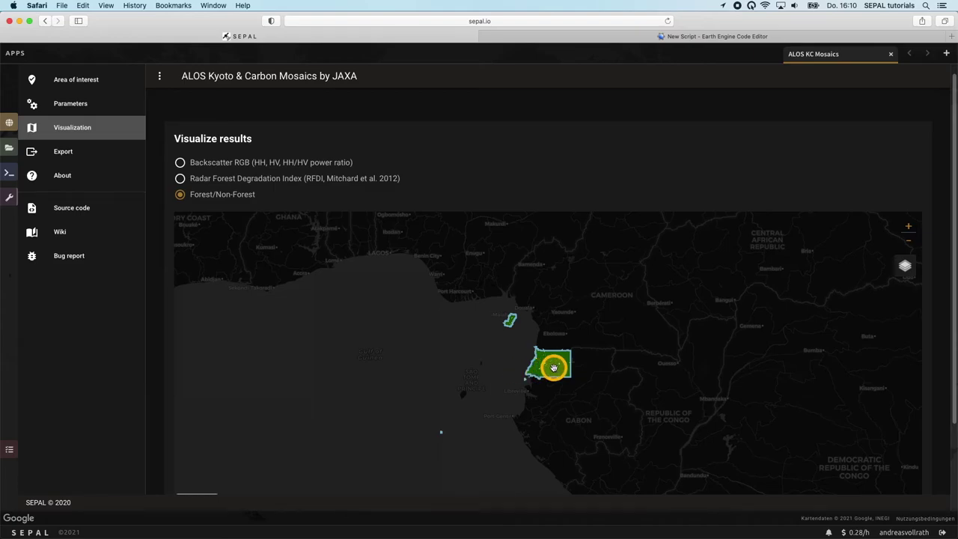
scroll(554, 368, up, 10)
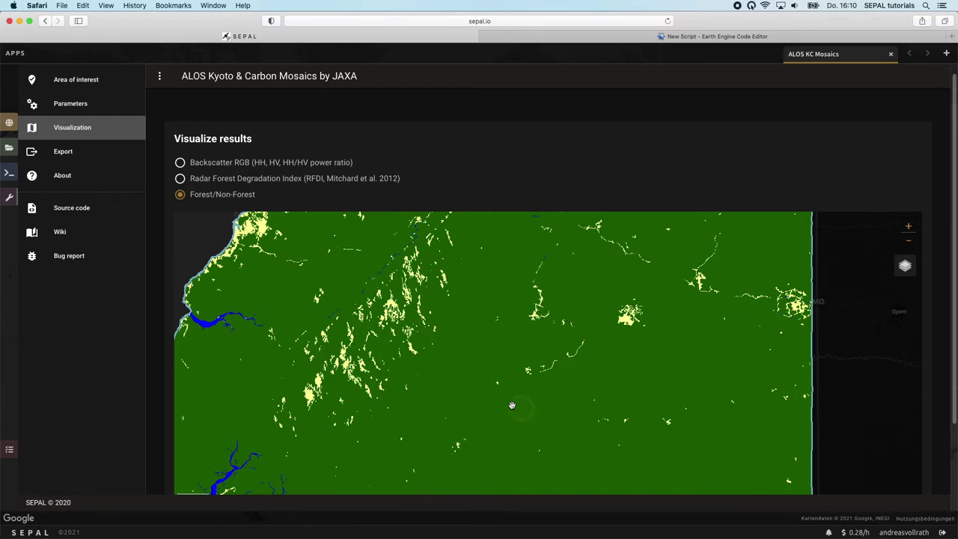
click(56, 157)
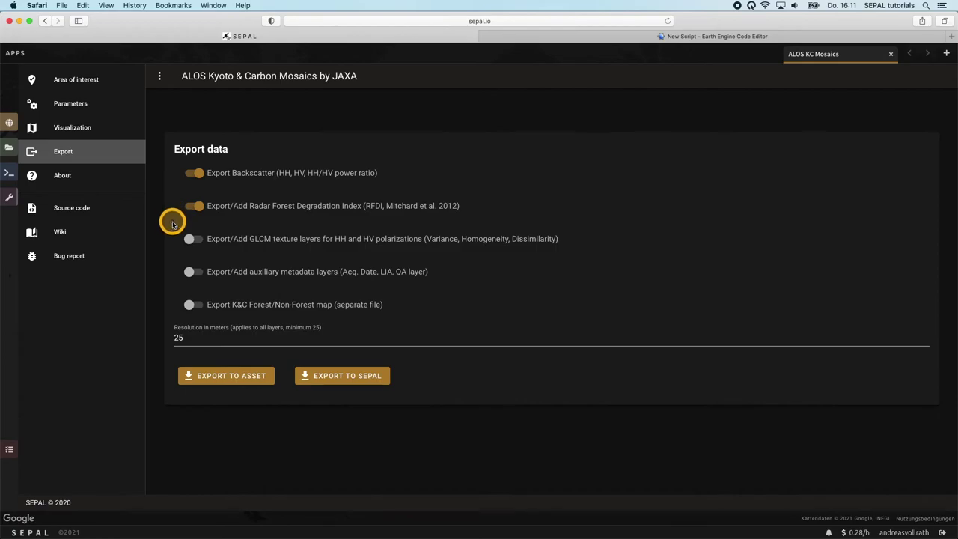
- Leave GLCM texture layers out, set export resolution to 1000 m, and export to SEPAL workspace
click(192, 240)
click(190, 243)
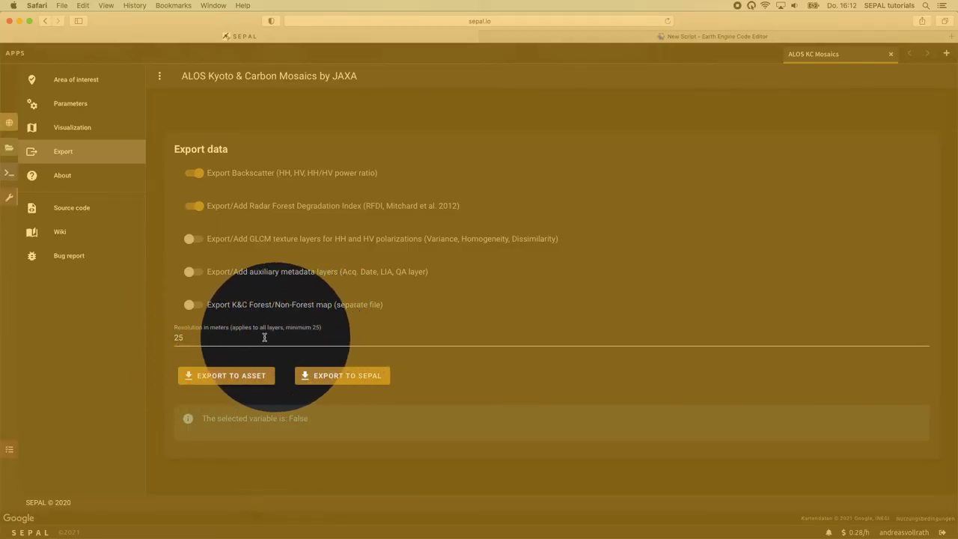
double_click(191, 338)
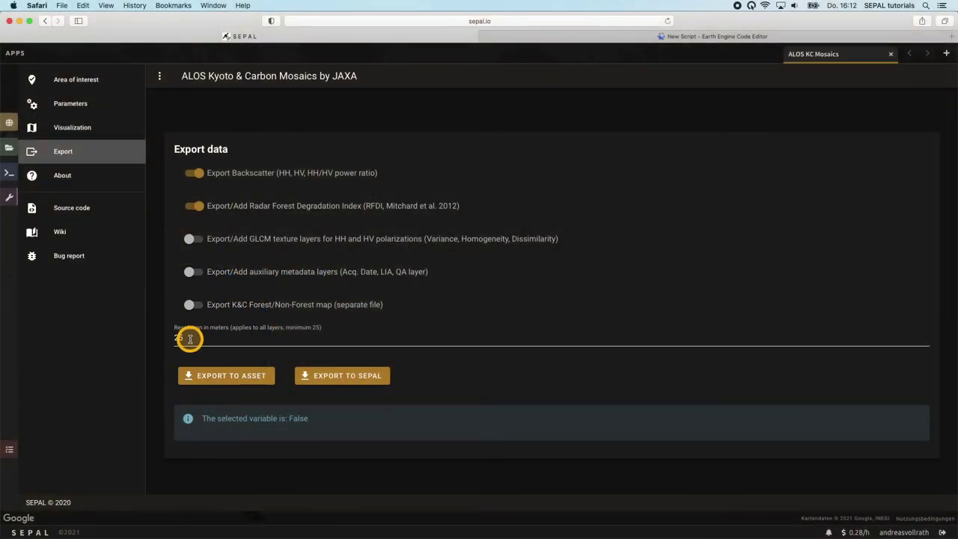
click(202, 337)
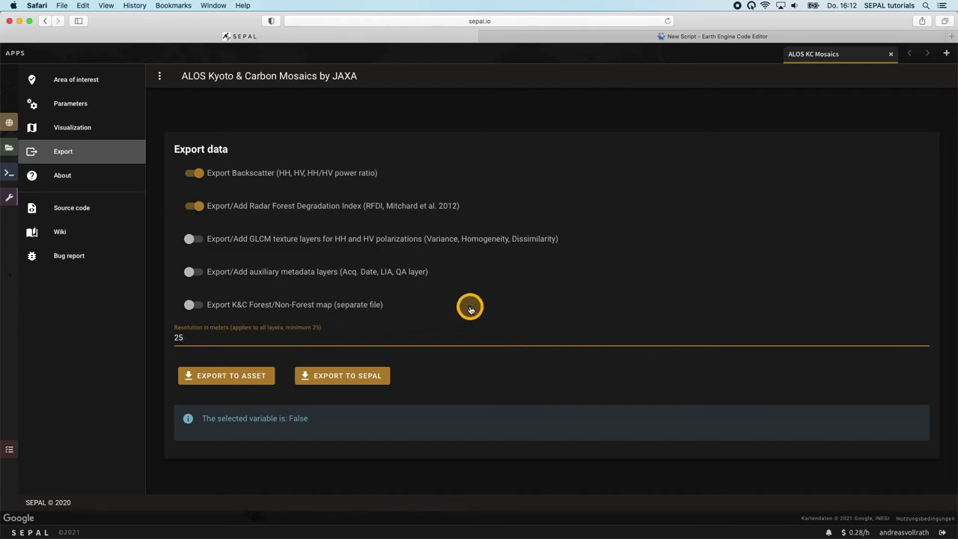
key(BackSpace)
key(BackSpace)
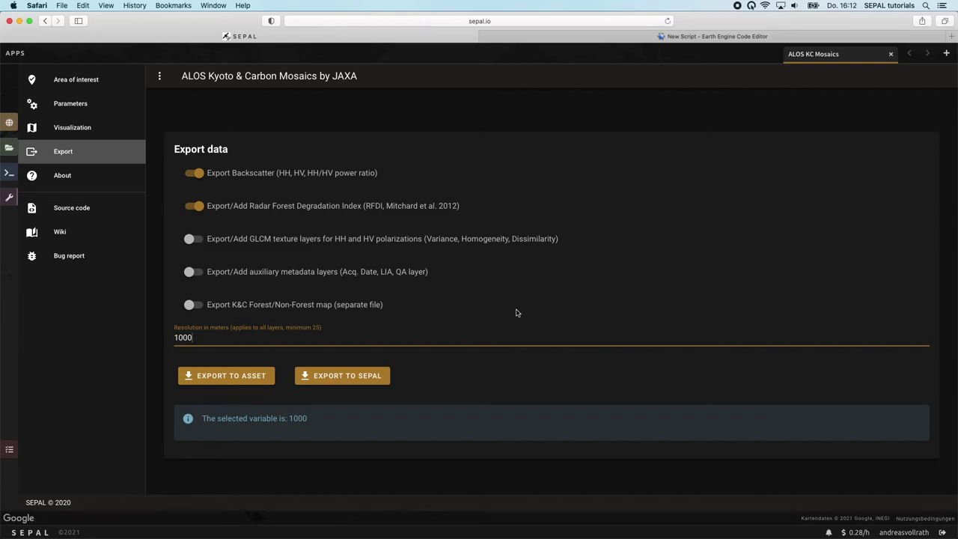
click(341, 382)
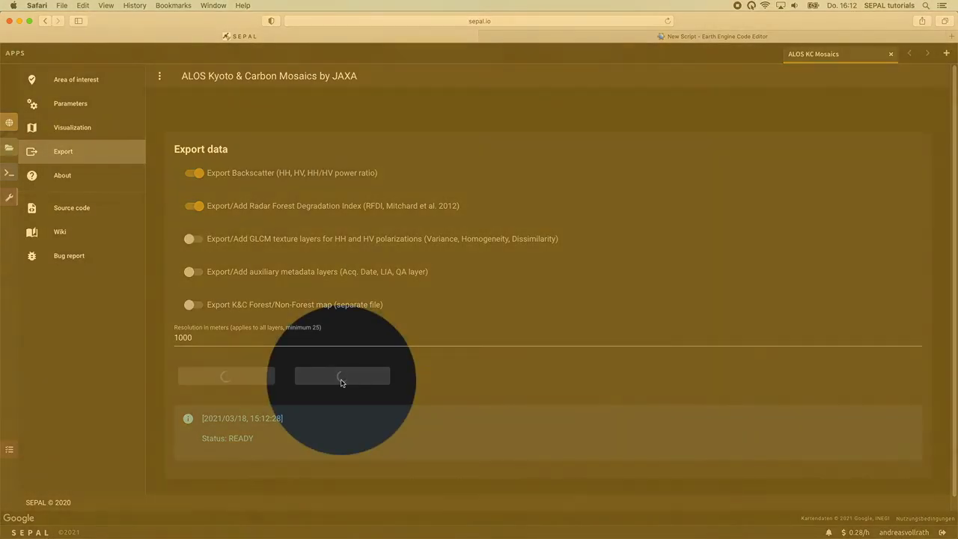
- Refresh Earth Engine tasks and check the alos_mosaic_GNQ_2017_quegan_rfdi_masked_dB task details, then return to SEPAL
click(341, 382)
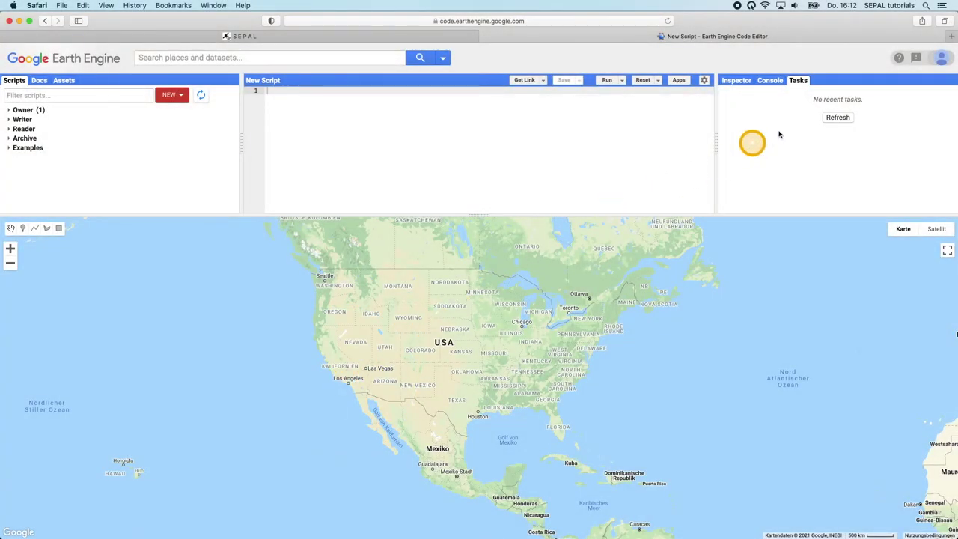
click(840, 118)
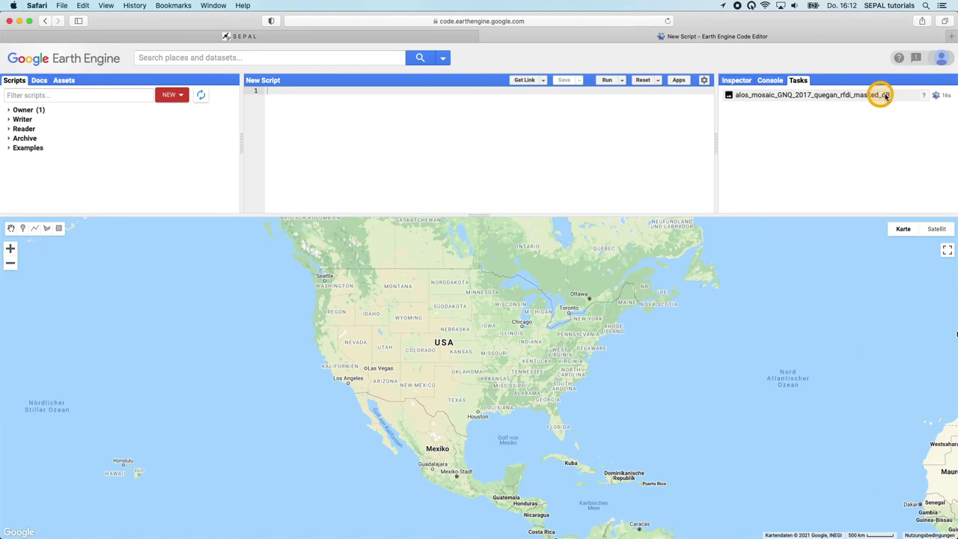
click(921, 98)
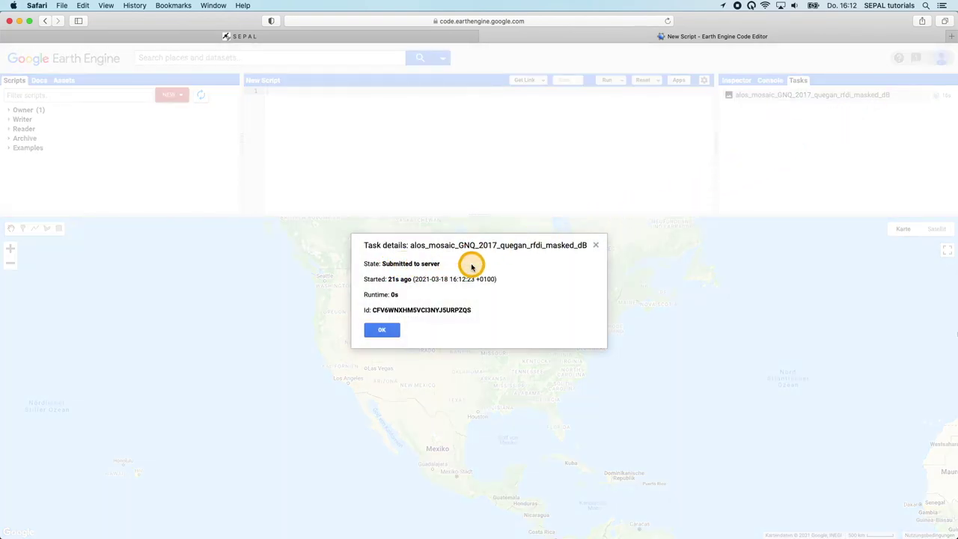
click(382, 329)
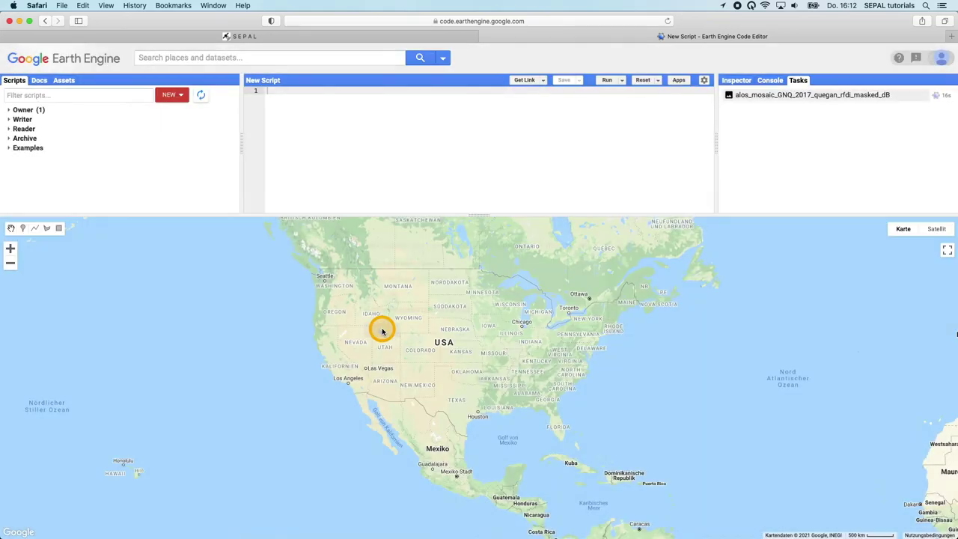
click(380, 37)
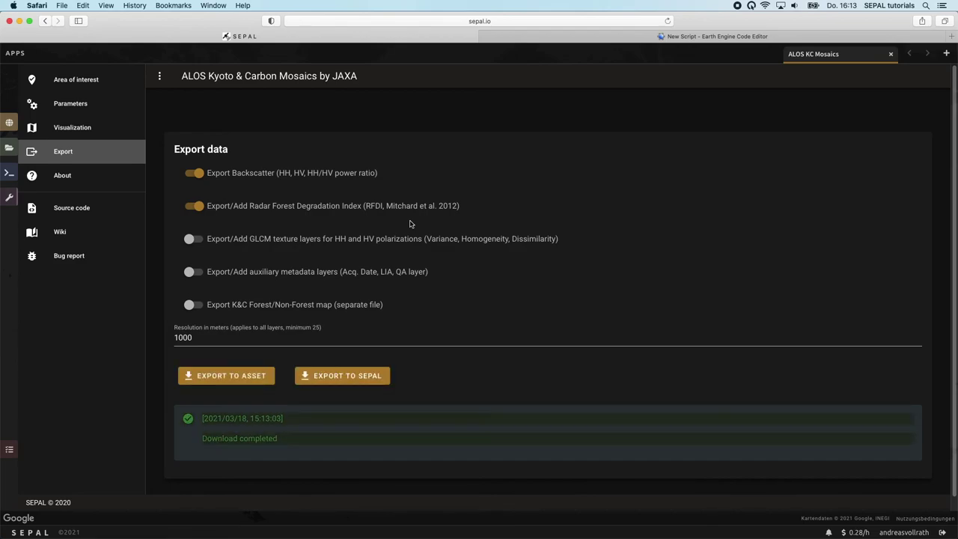
- Download alos_mosaic_GNQ_2017_quegan_rfdi_masked_dB_merge.tif from module_results/alos_kc, allowing downloads from sepal.io
click(8, 147)
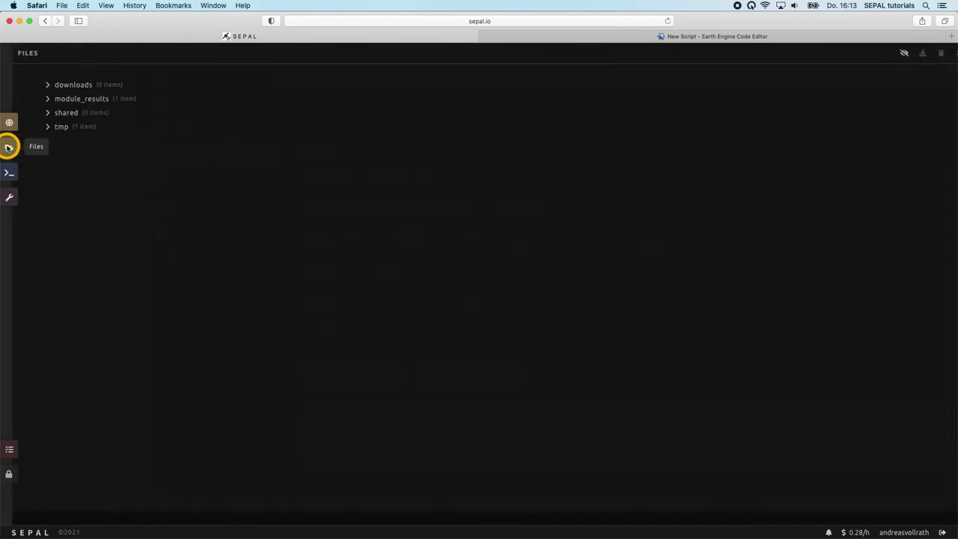
click(36, 100)
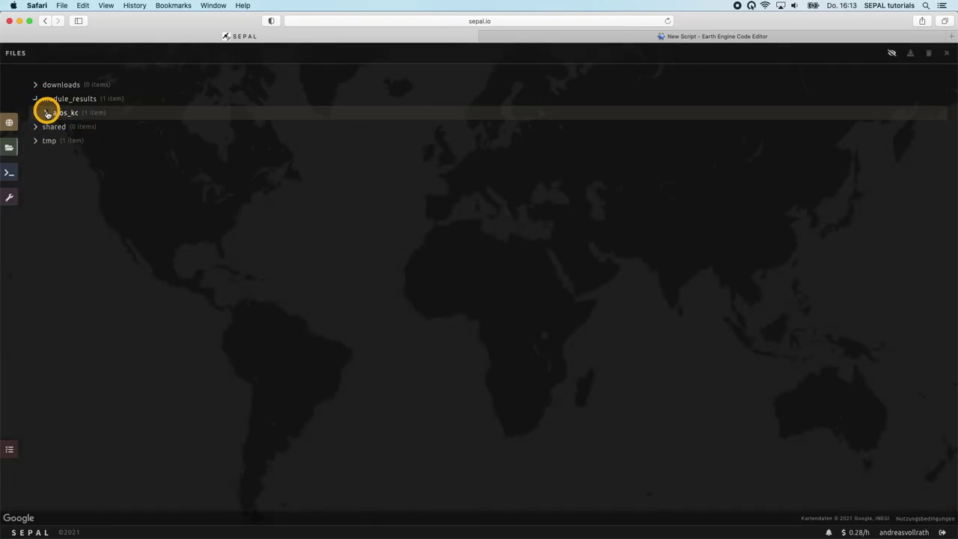
click(47, 113)
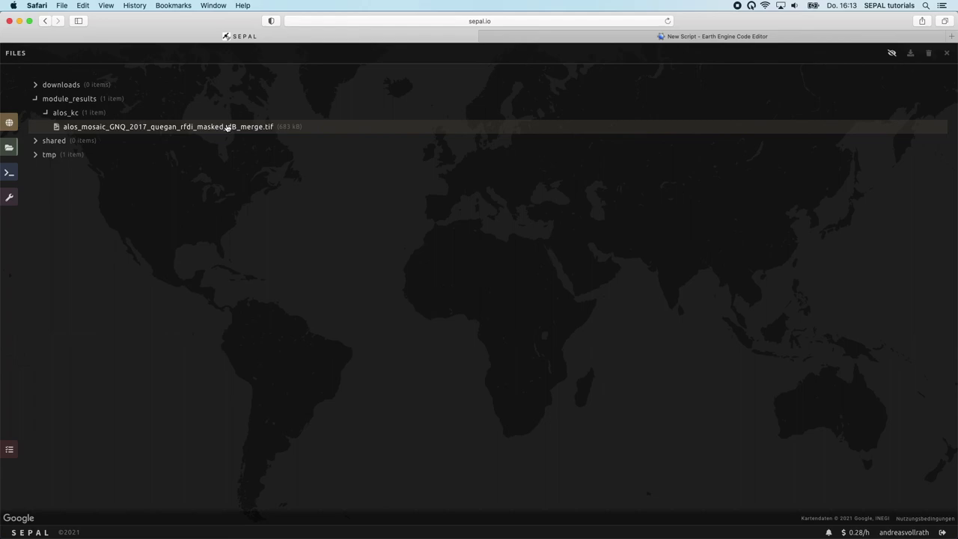
click(228, 127)
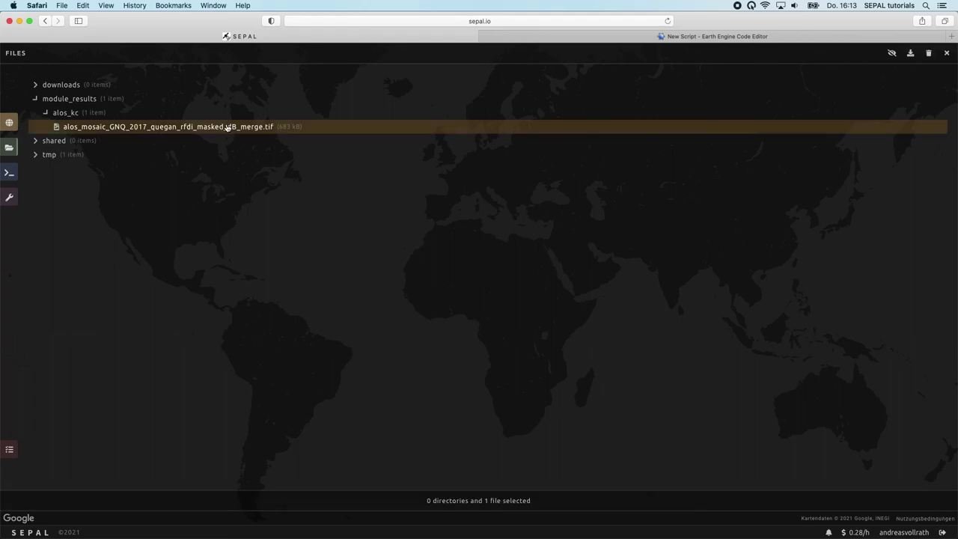
click(912, 57)
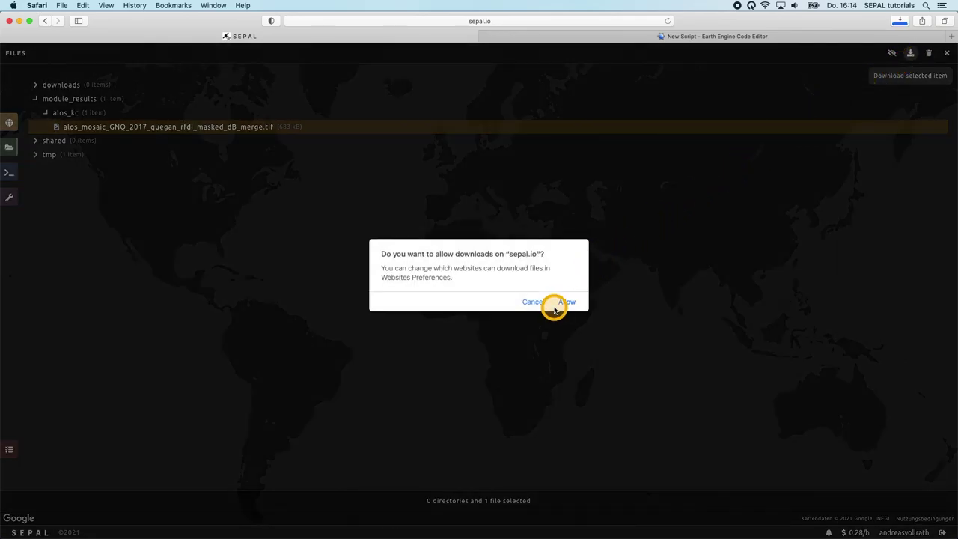
click(562, 306)
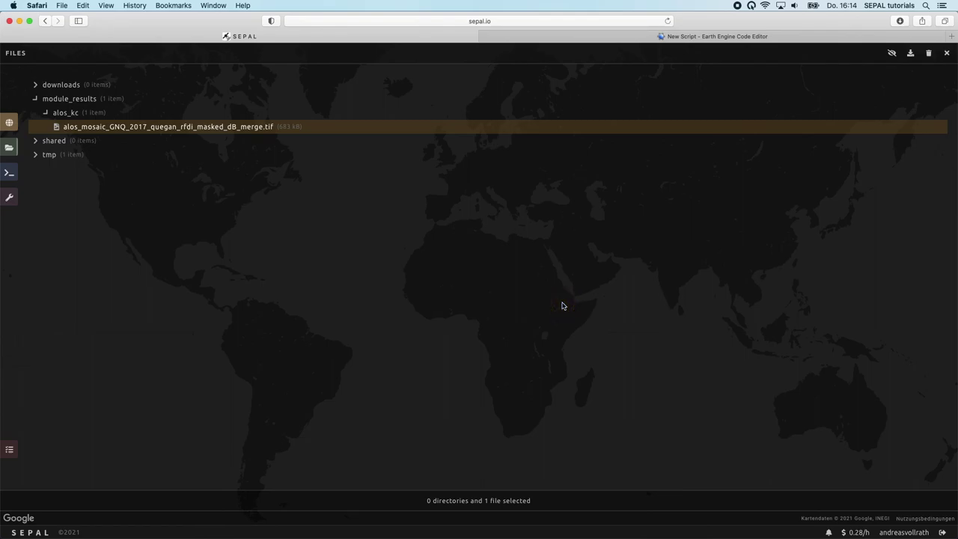
click(562, 305)
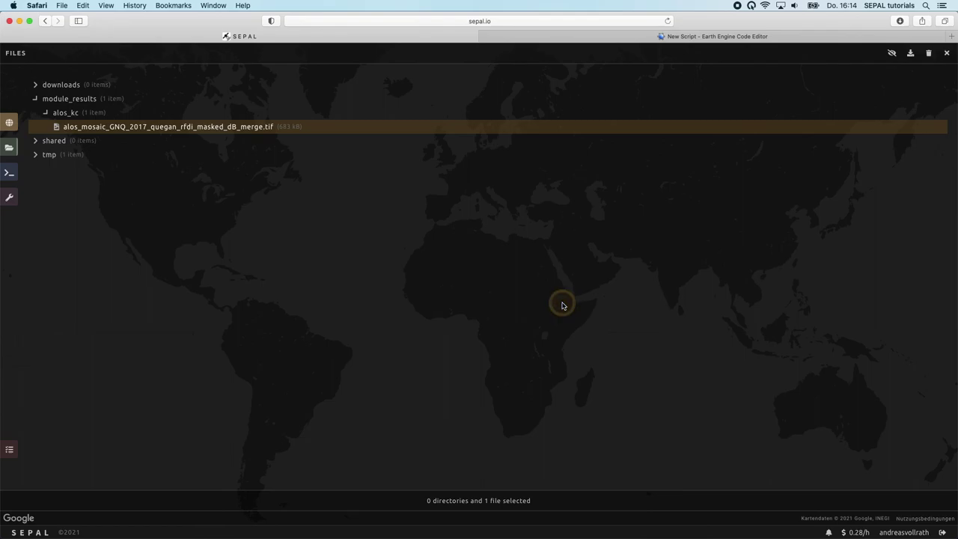